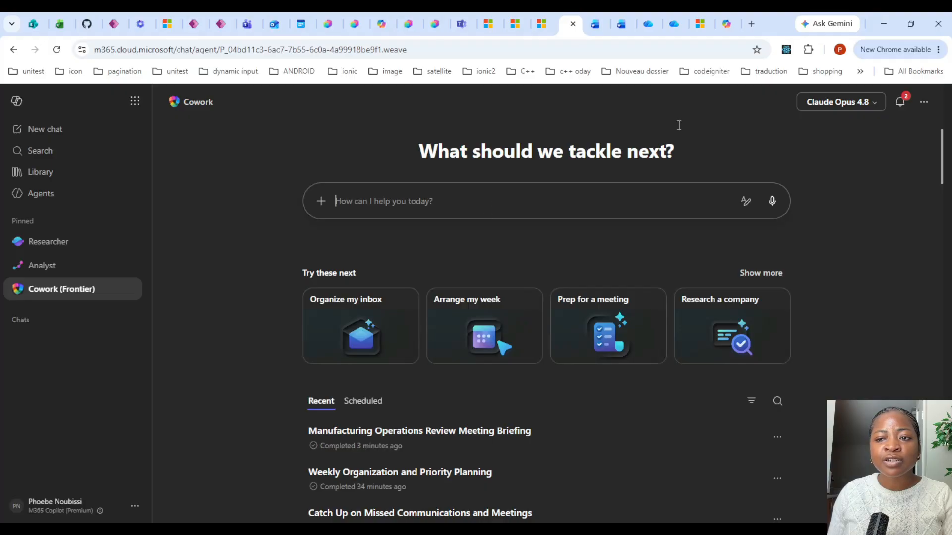
Enter a request for Cowork to prepare a daily work briefing every weekday at 8:00 AM covering meetings, attention items, blockers and follow-ups.
click(838, 102)
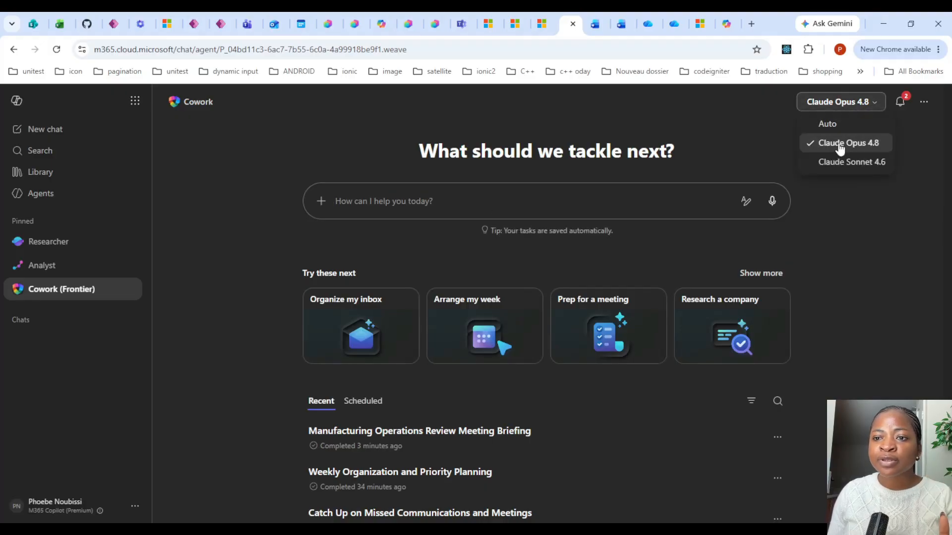
click(563, 202)
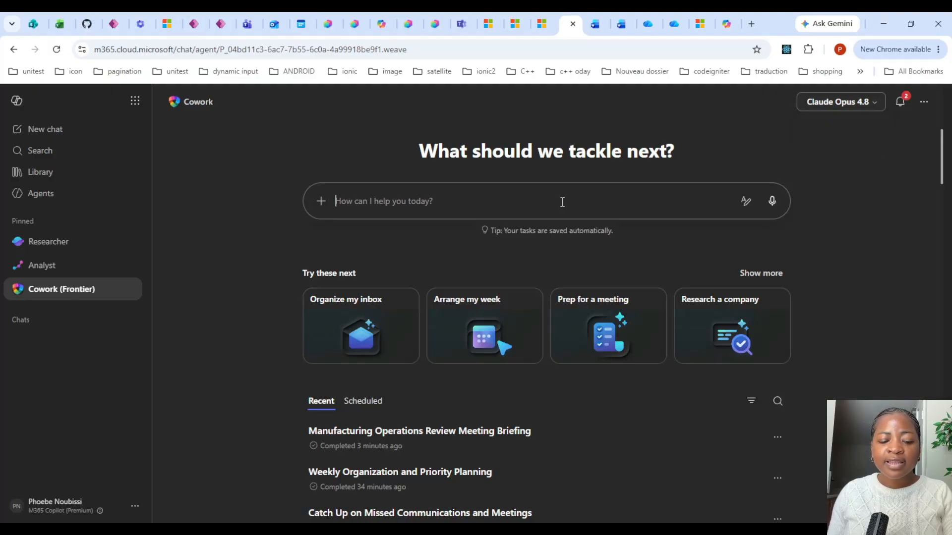
text(Every weekday at 8:00 AM, I want Cowork to prepare a daily work briefing so I know what meetings I have, what needs my attention, what blockers exist, and which follow-ups I should send)
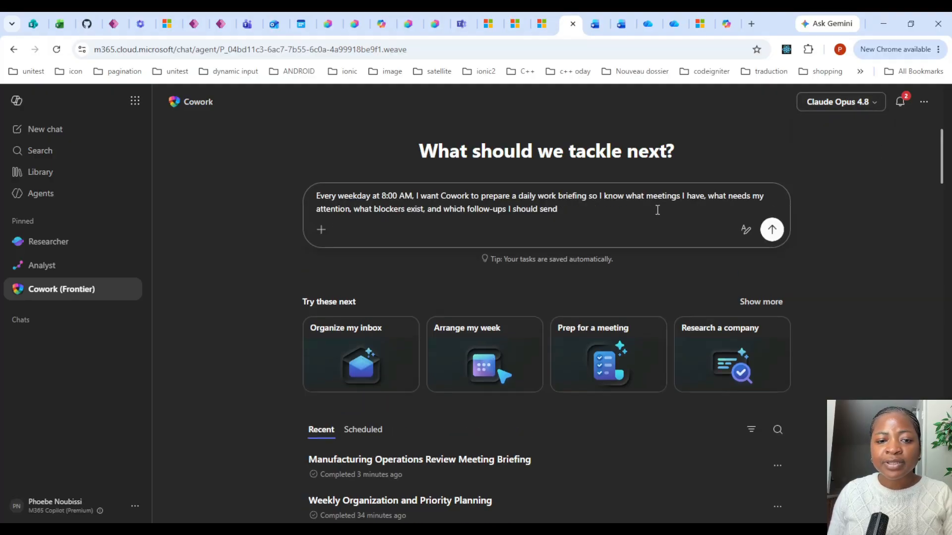
Send the daily work briefing request to Cowork.
click(755, 303)
click(488, 135)
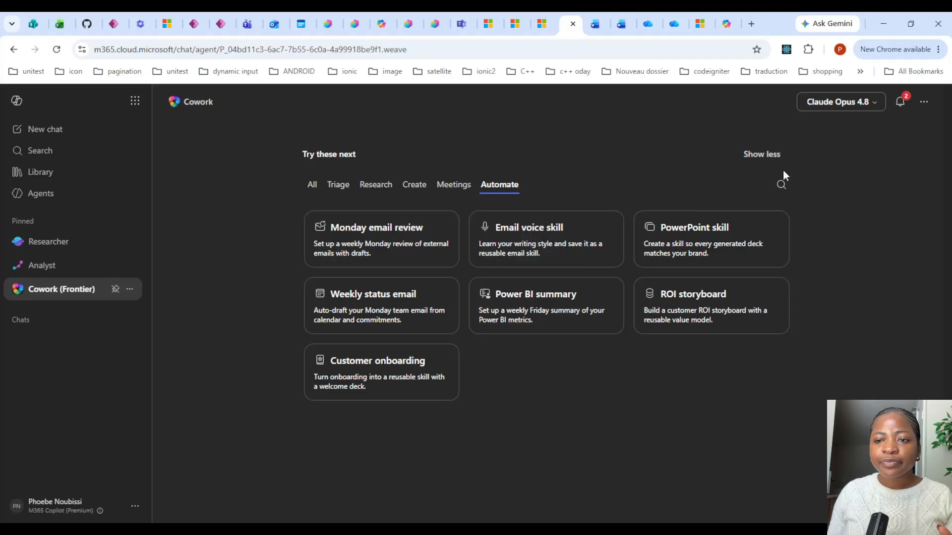
click(762, 155)
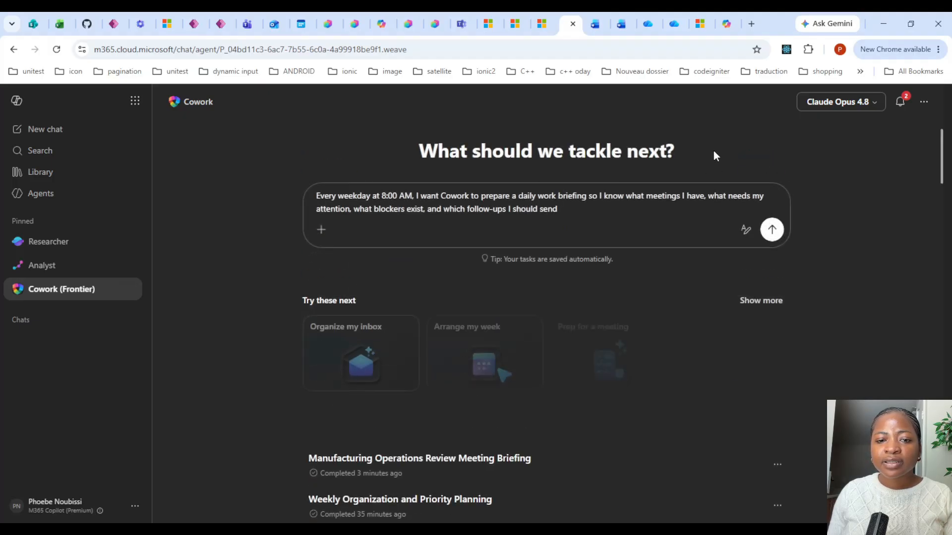
click(773, 229)
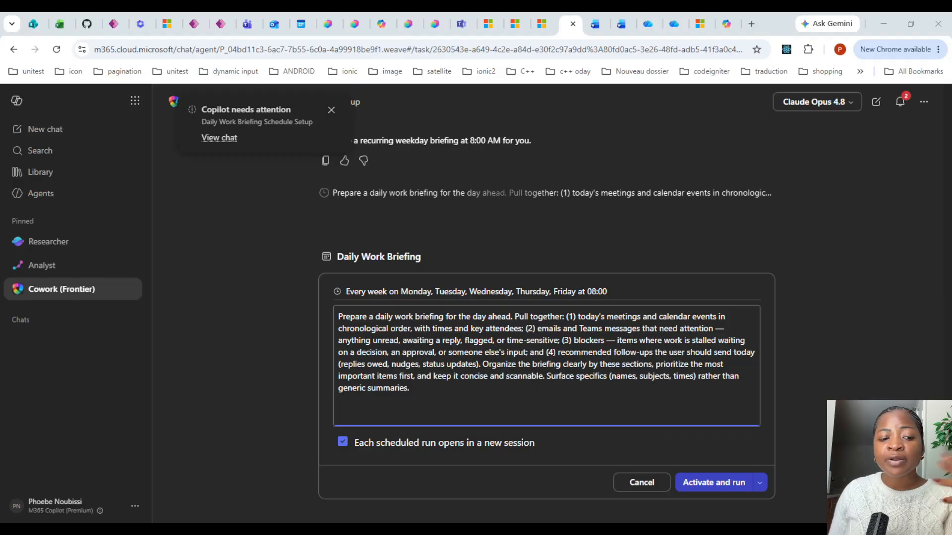
Activate and run the Daily Work Briefing schedule set for every weekday at 08:00.
click(830, 319)
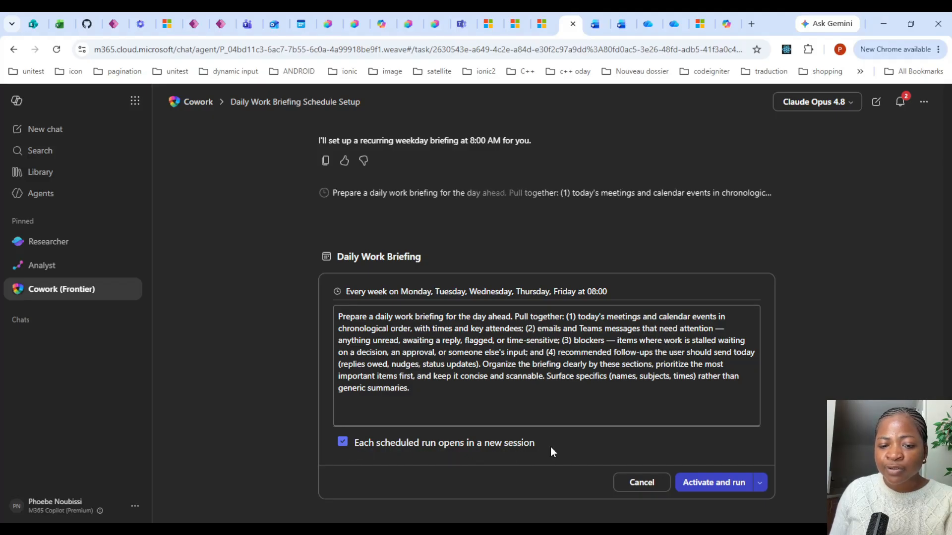
click(758, 487)
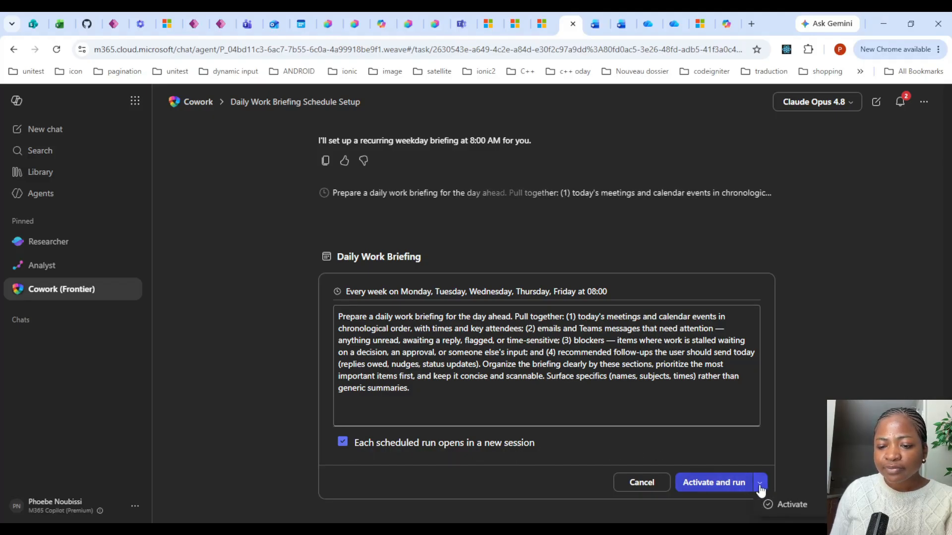
click(706, 487)
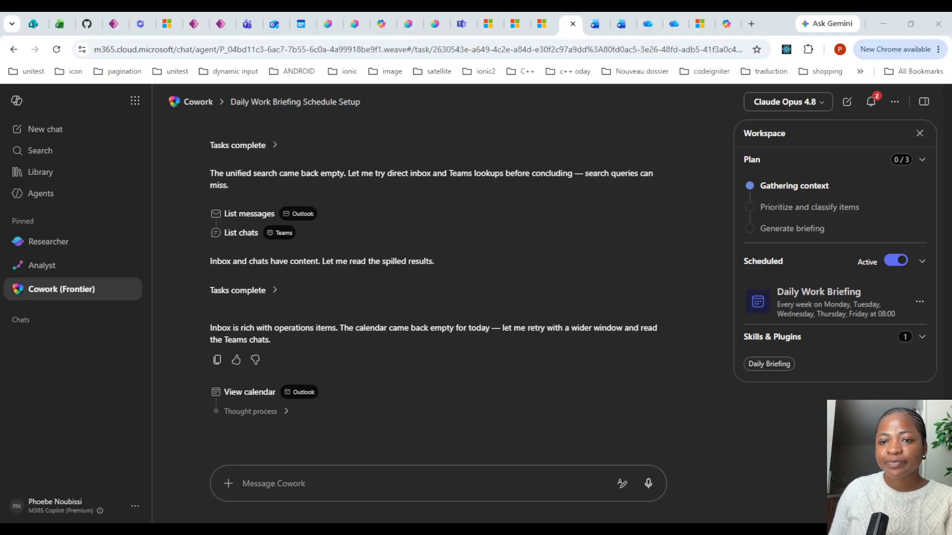
Open the Daily Work Briefing schedule and review its instructions without saving any changes.
click(858, 313)
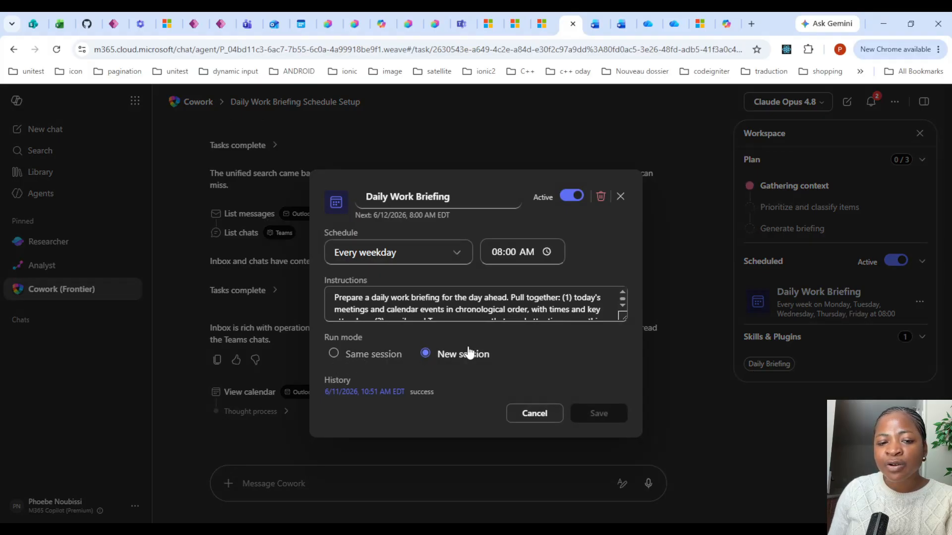
drag(625, 315, 629, 422)
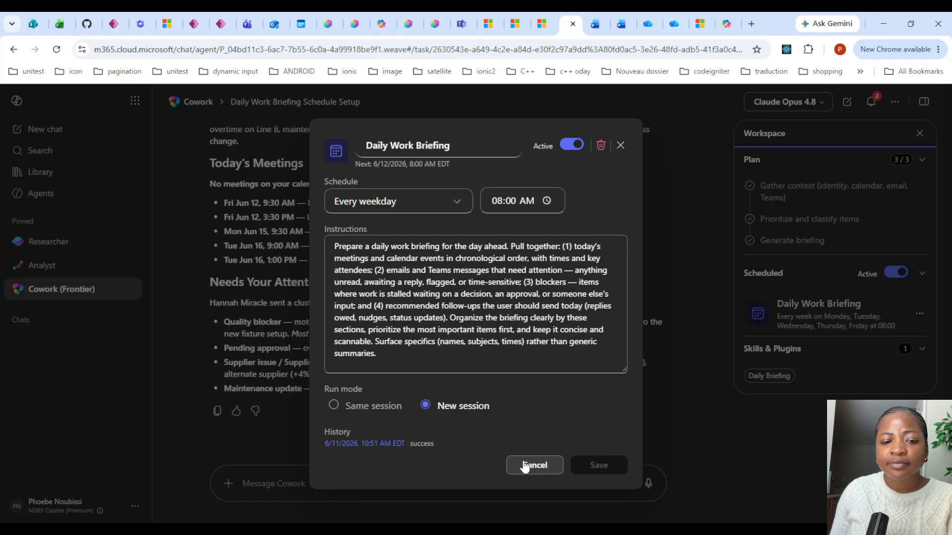
click(420, 348)
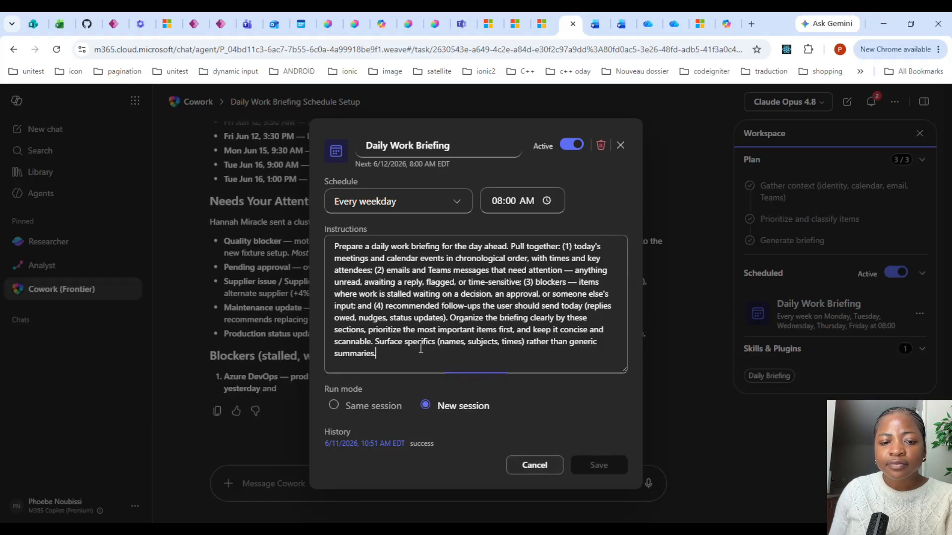
click(425, 367)
key(Return)
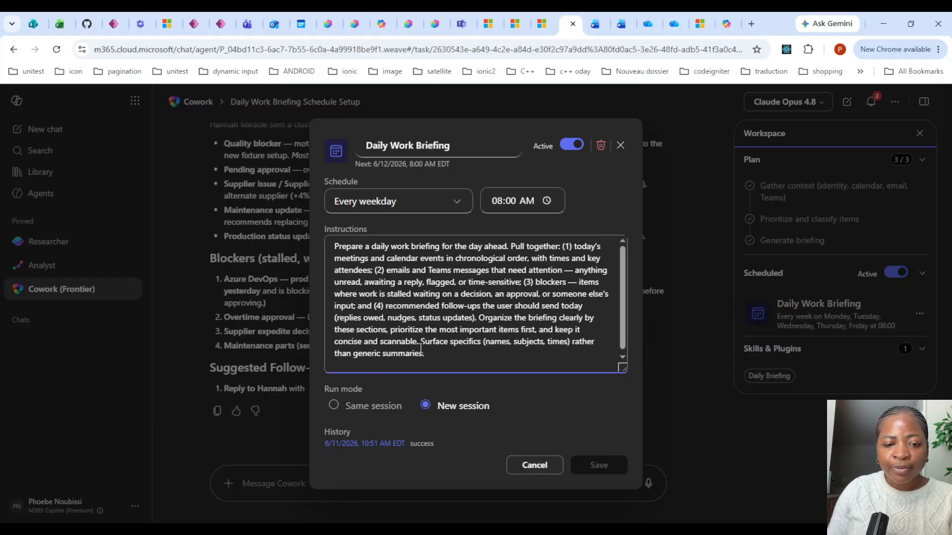
click(533, 465)
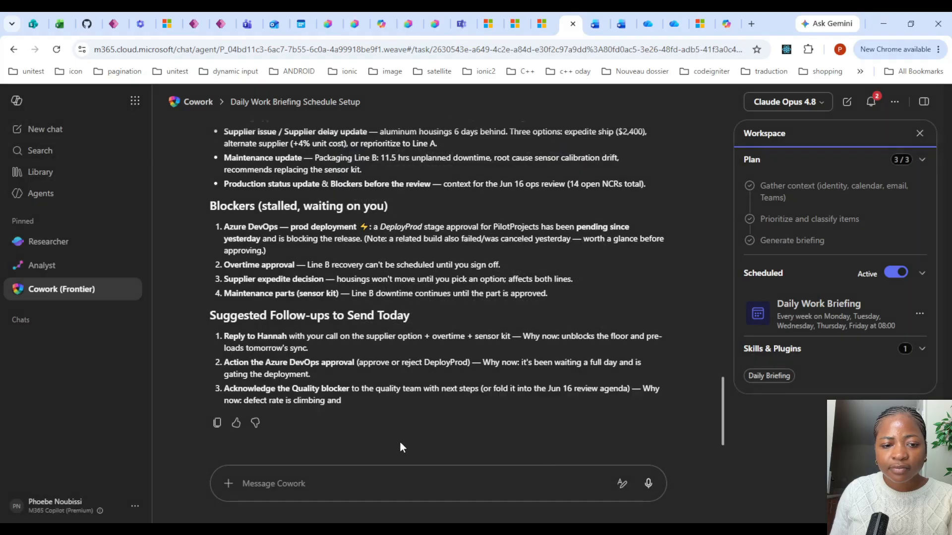
Compose a message to modify the previous daily work briefing, pasting the six-item Microsoft 365 summary instructions.
scroll(376, 426, up, 11)
scroll(351, 320, down, 10)
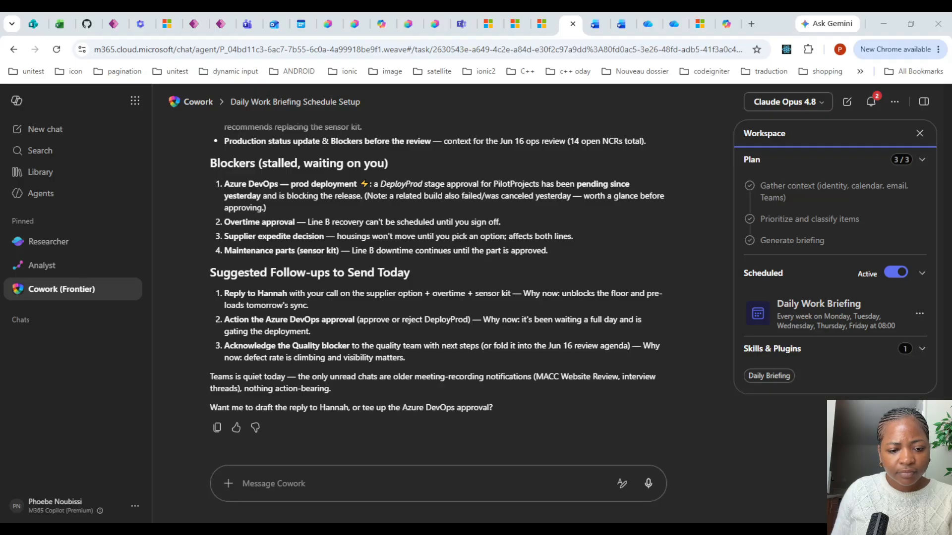
click(273, 484)
click(268, 491)
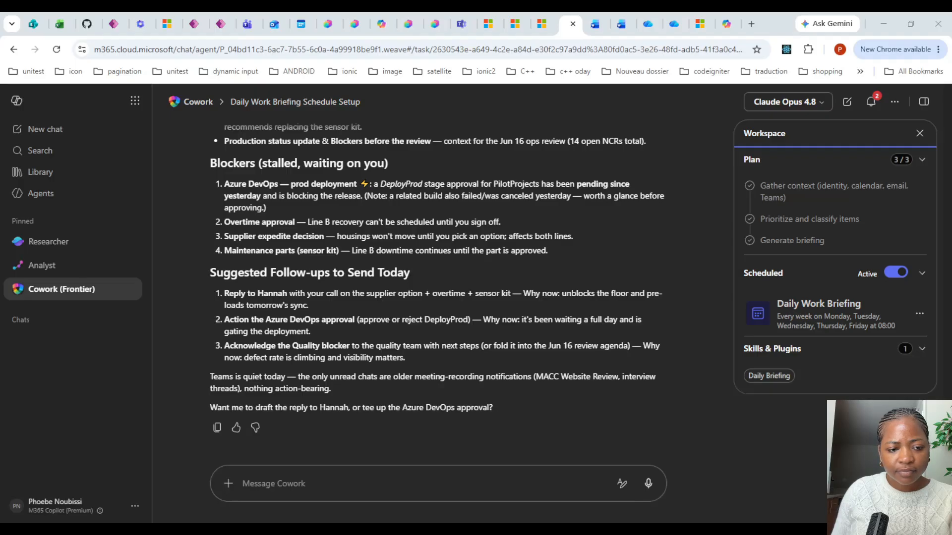
click(318, 483)
text(modif)
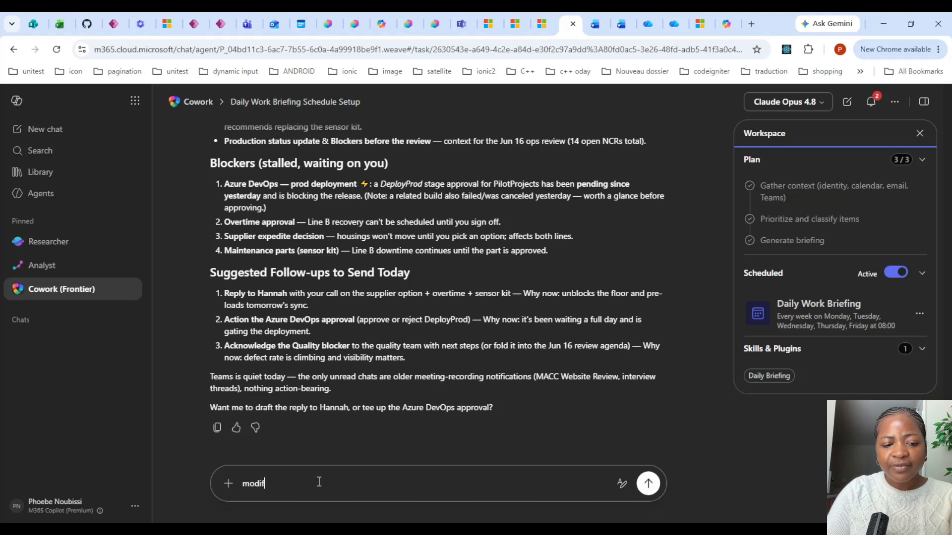
text(y the previous)
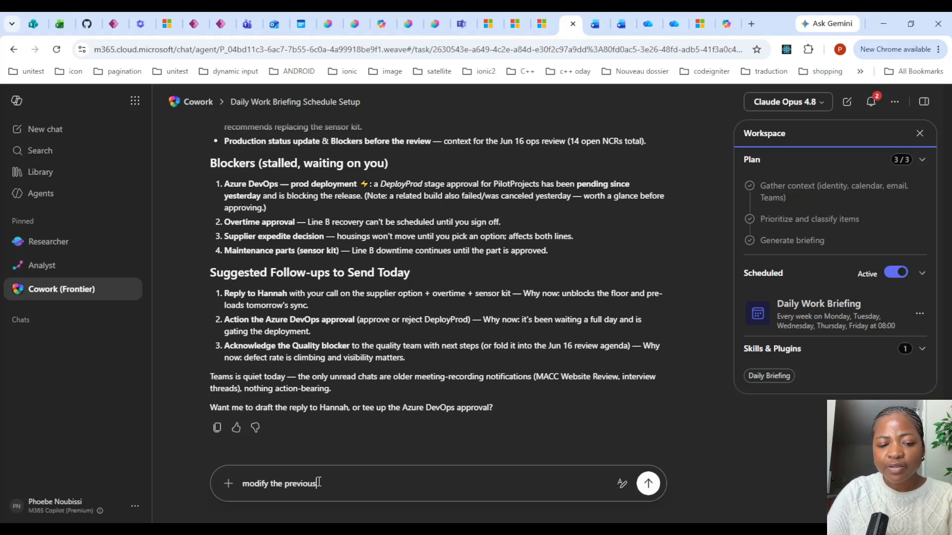
text( Daily)
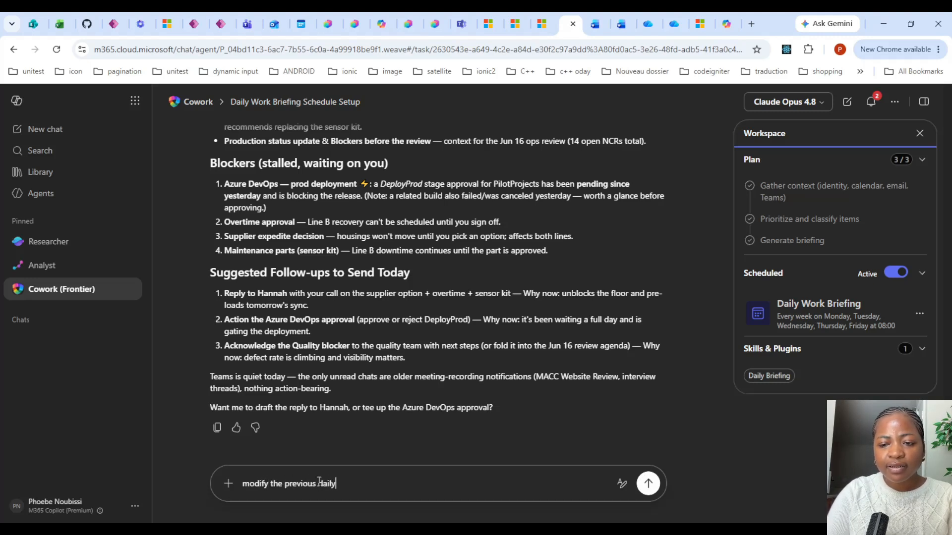
text( work briefing and)
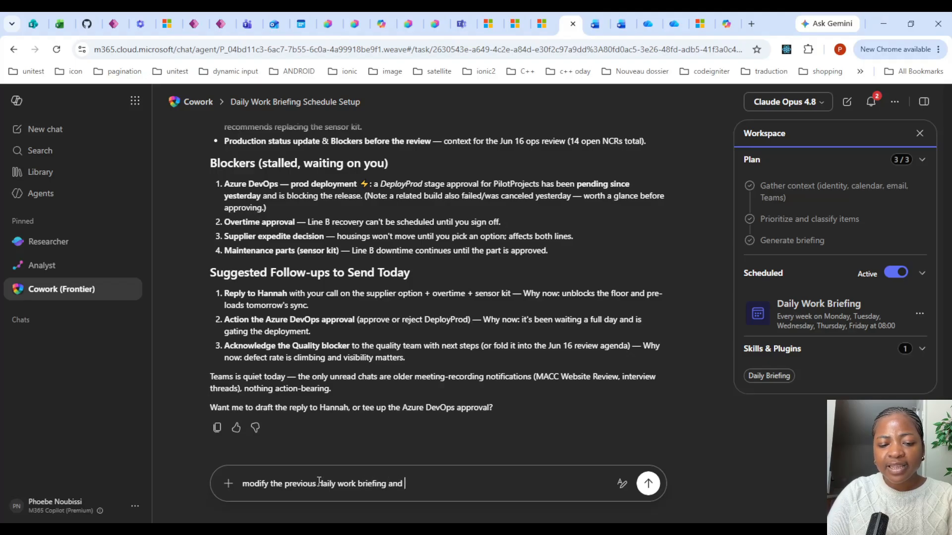
text(Use my Microsoft 365 context to summarize: 1. Today's meetings and anything I should prepare 2. Follow-ups I owe from email or Teams 3. Files I should review 4. Top 3 priorities for the day 5. Possible blockers 6. Draft responses I may want to send  Do not send messages, post in Teams, or schedule meetings unless I review and approve the action)
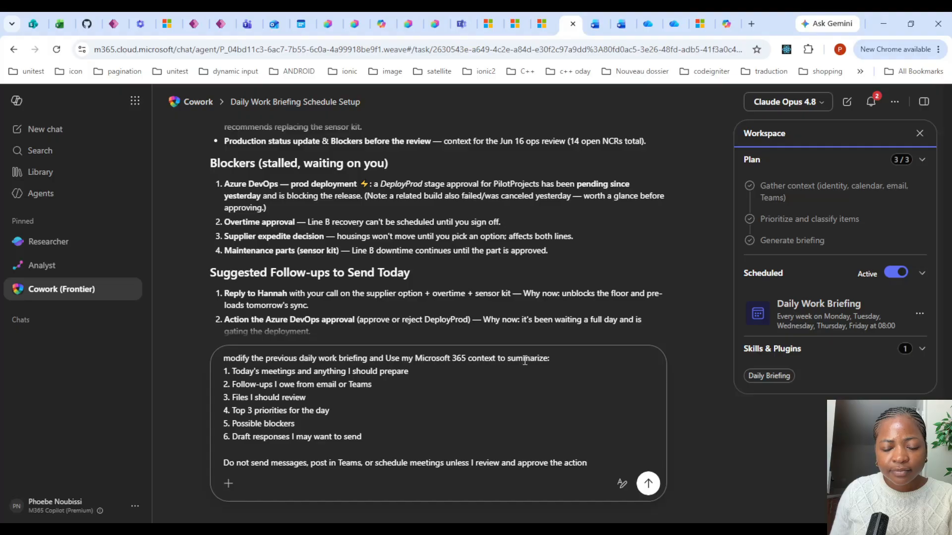
Insert "in addition to that," before the pasted instructions and send the message.
click(385, 358)
text(In additio)
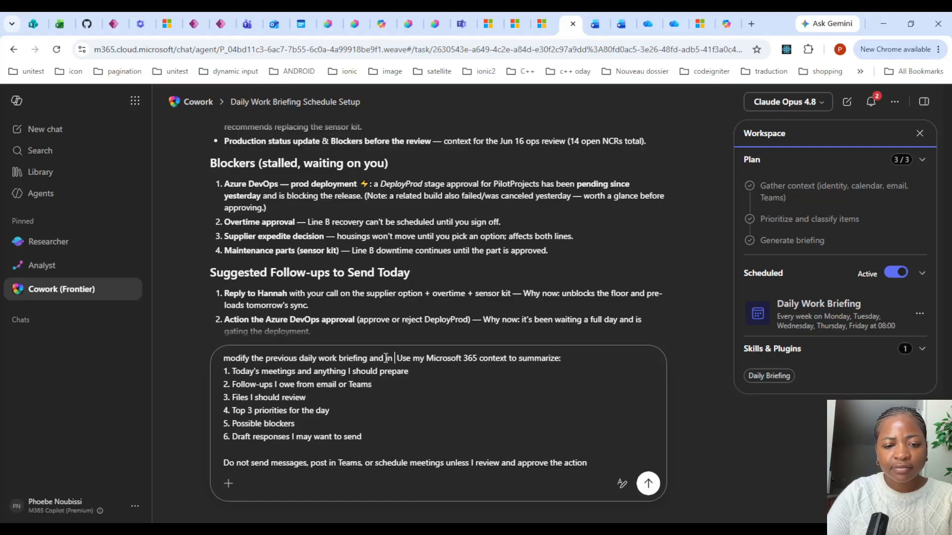
text(n to that)
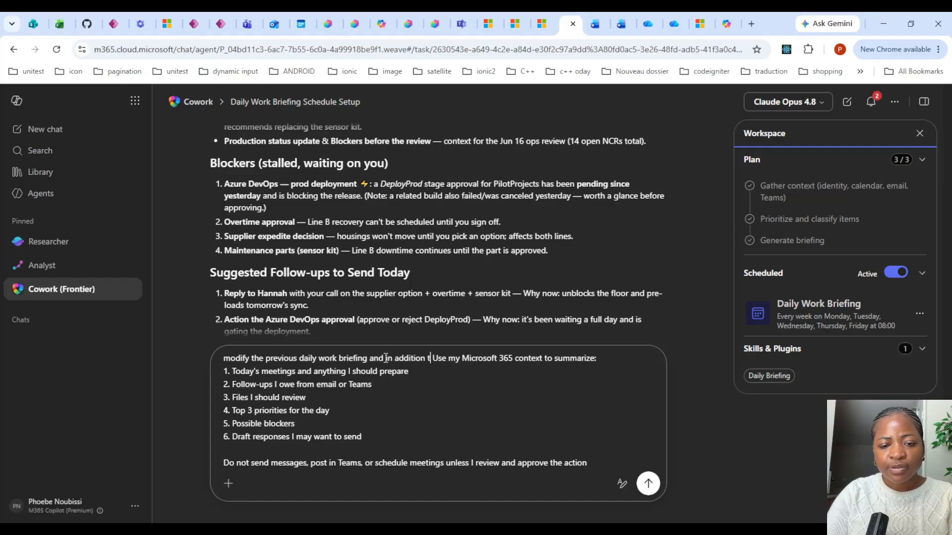
text(,)
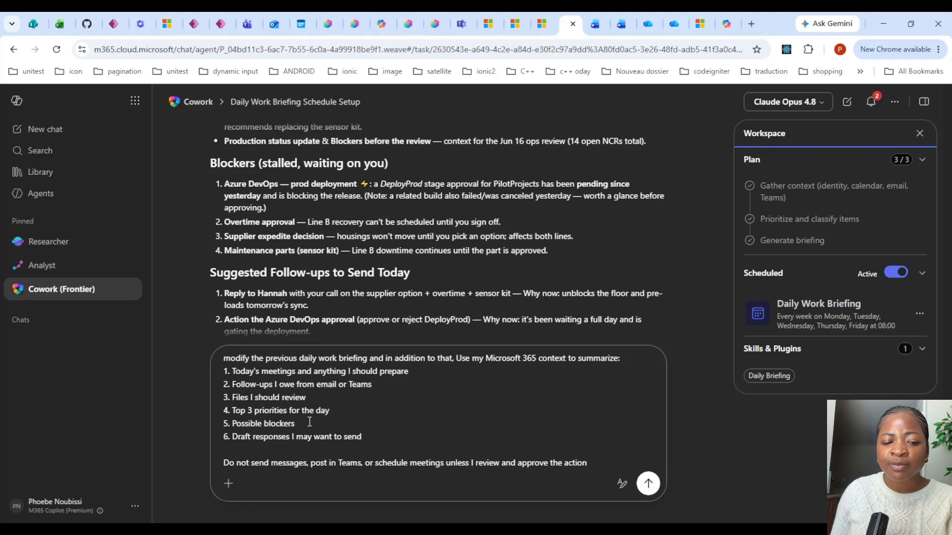
click(648, 484)
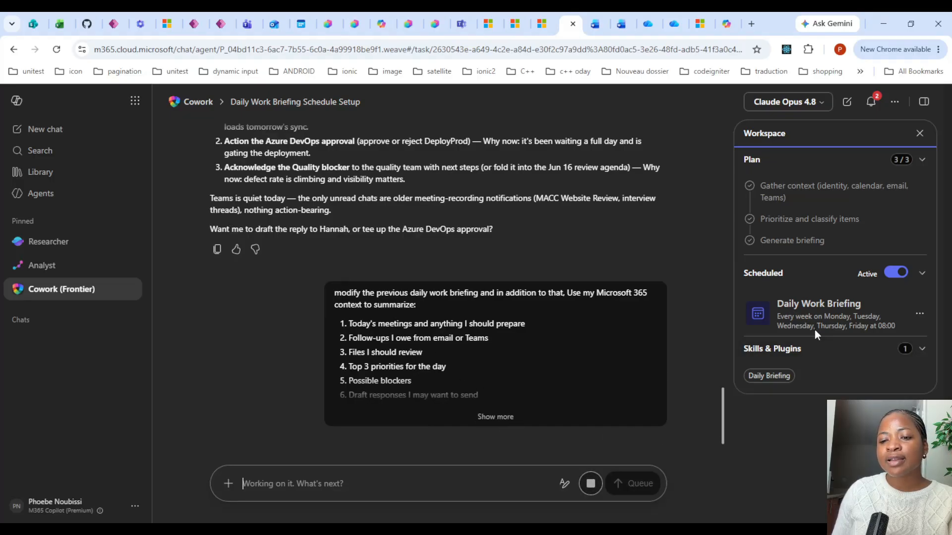
Open the Daily Work Briefing schedule to check its instructions, then close it without saving.
click(840, 320)
scroll(484, 296, down, 5)
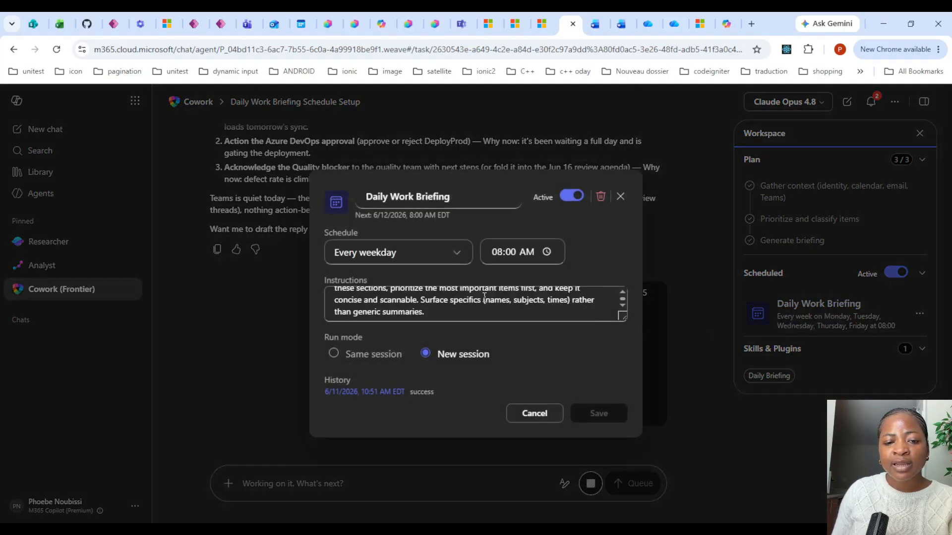
scroll(485, 298, up, 2)
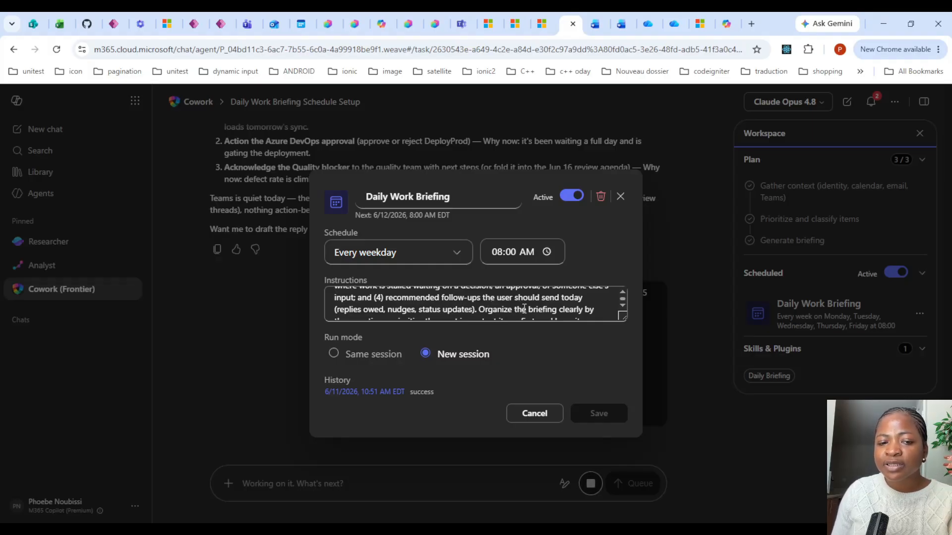
scroll(524, 309, down, 2)
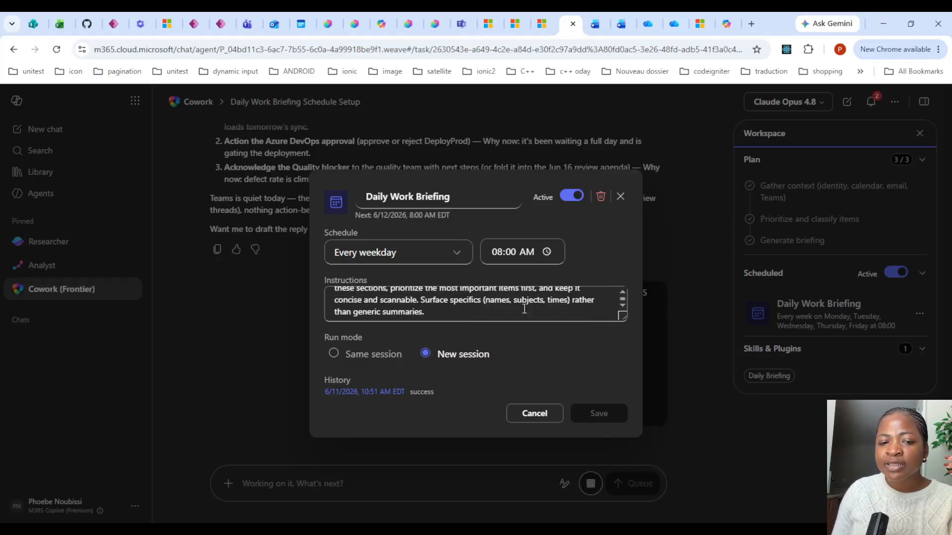
click(543, 414)
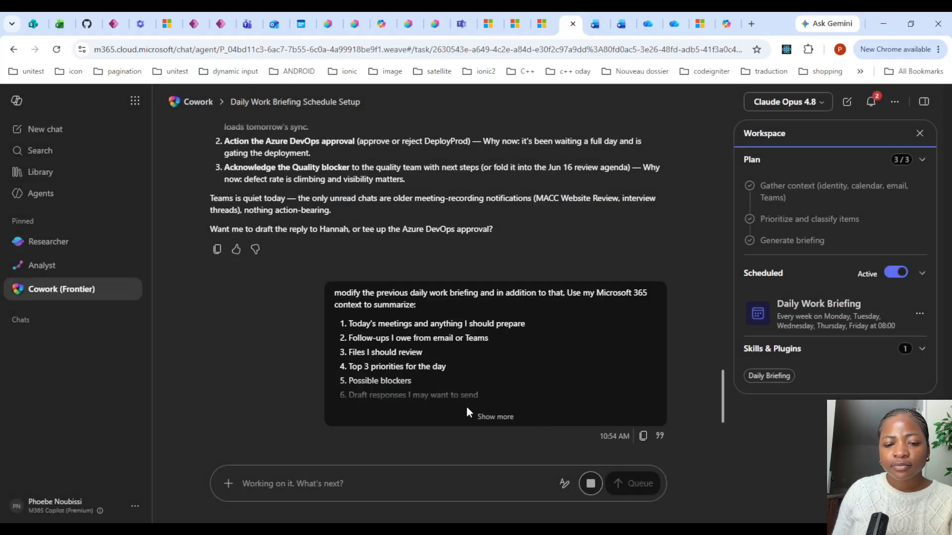
Expand the sent message and highlight the listed briefing items.
click(487, 416)
scroll(488, 352, down, 2)
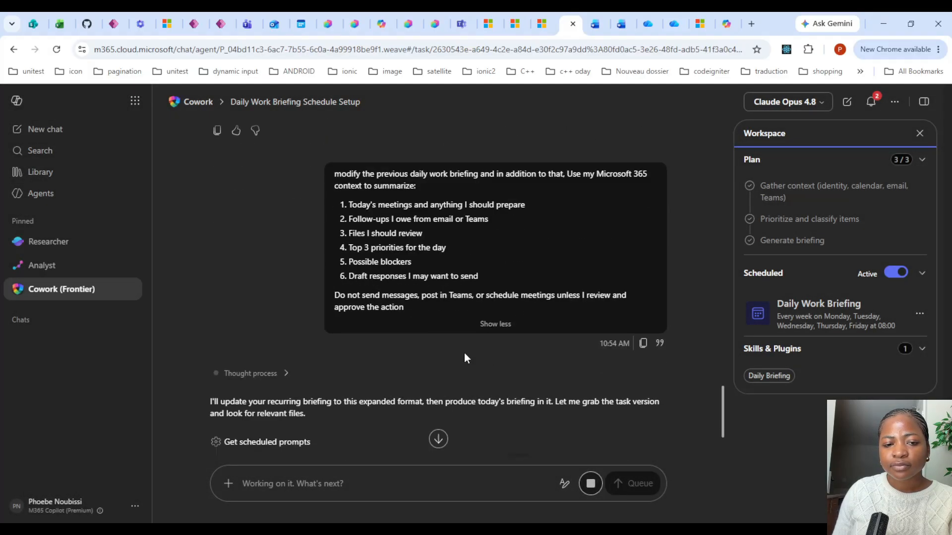
drag(367, 247, 461, 247)
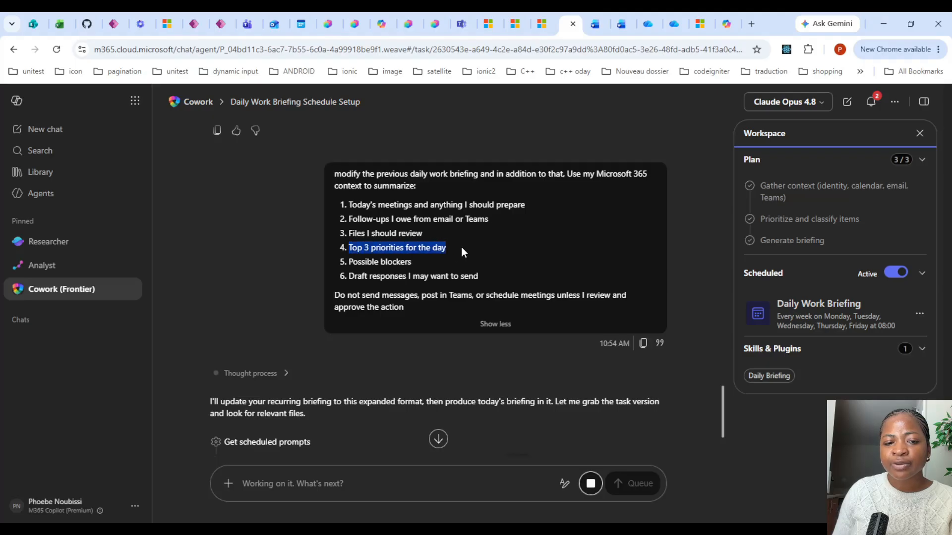
drag(353, 233, 467, 230)
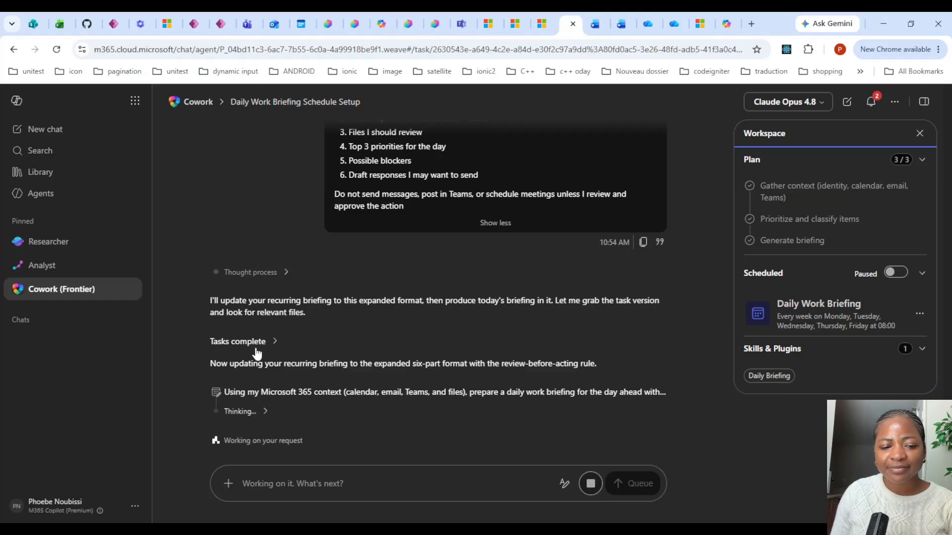
Resume the paused Daily Work Briefing schedule and review the generated briefing.
click(264, 411)
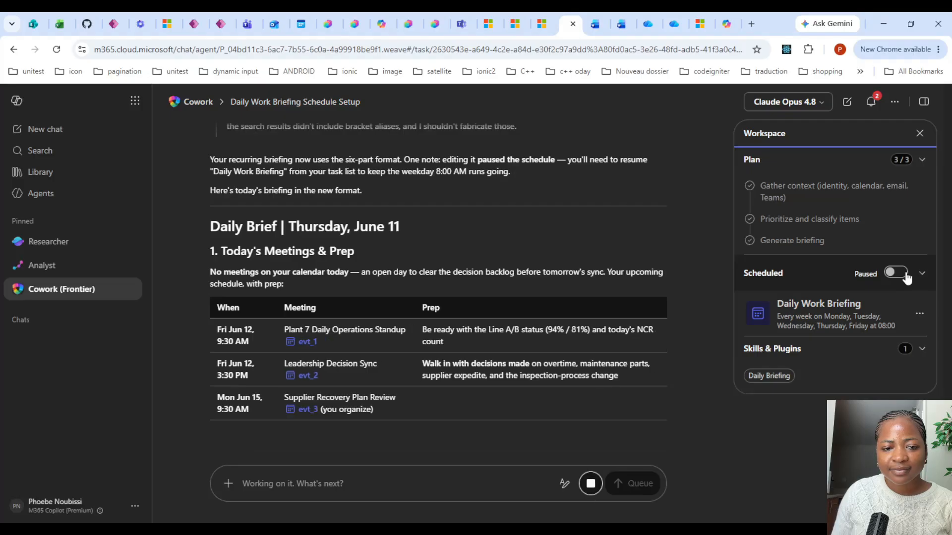
click(890, 274)
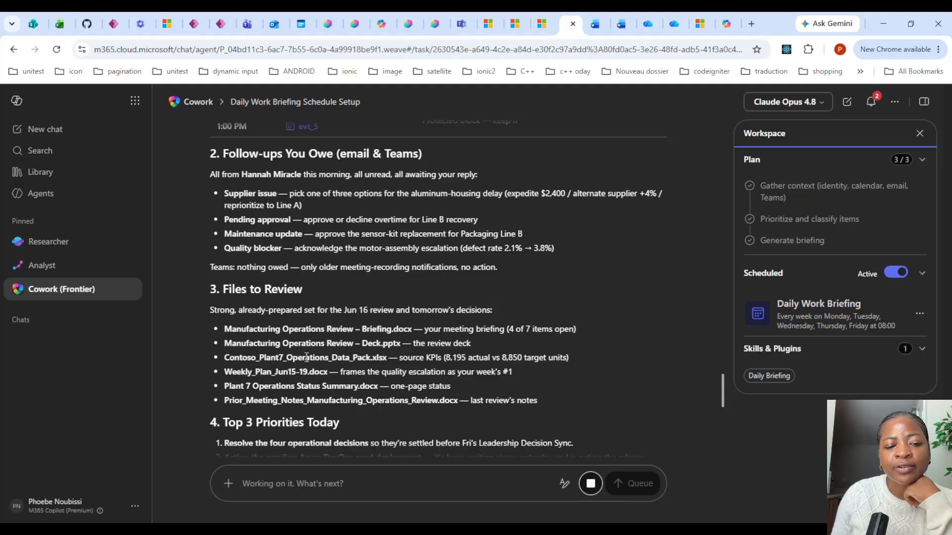
scroll(306, 359, down, 1)
scroll(374, 310, down, 7)
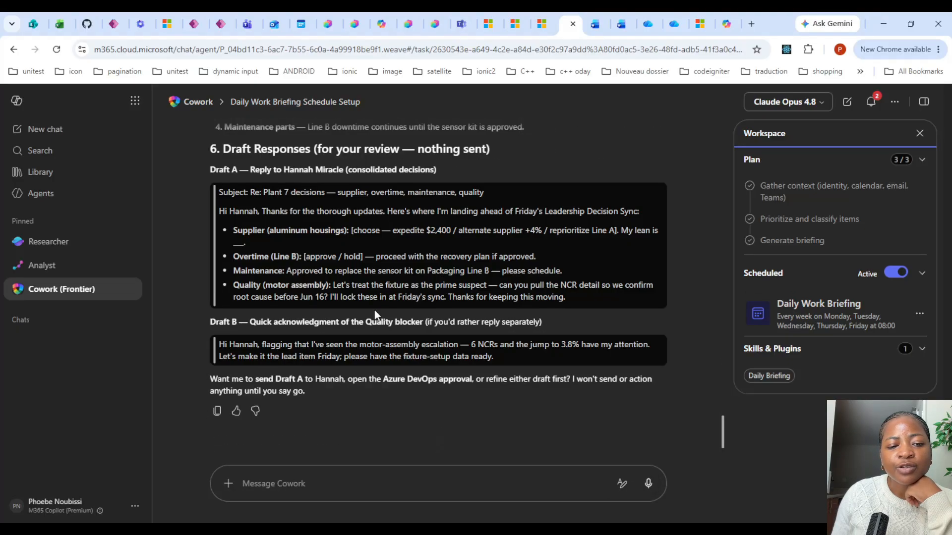
Scroll through the generated briefing to review its meetings, follow-ups, files, priorities, blockers and draft responses sections.
scroll(330, 308, up, 10)
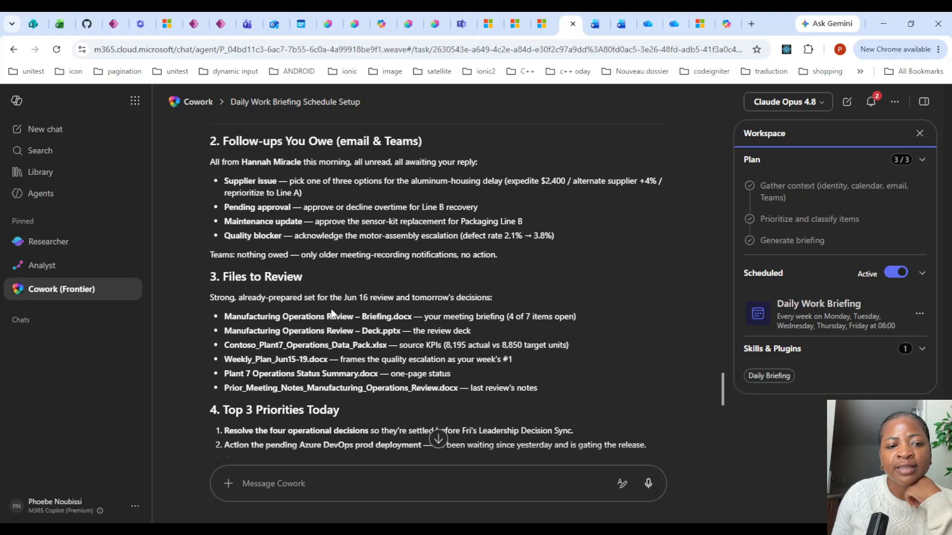
scroll(336, 321, down, 3)
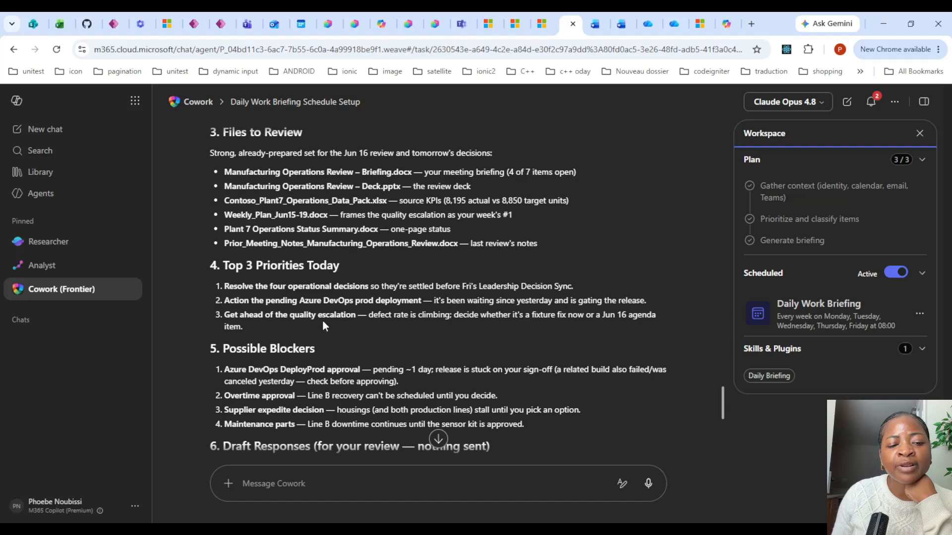
scroll(361, 308, down, 2)
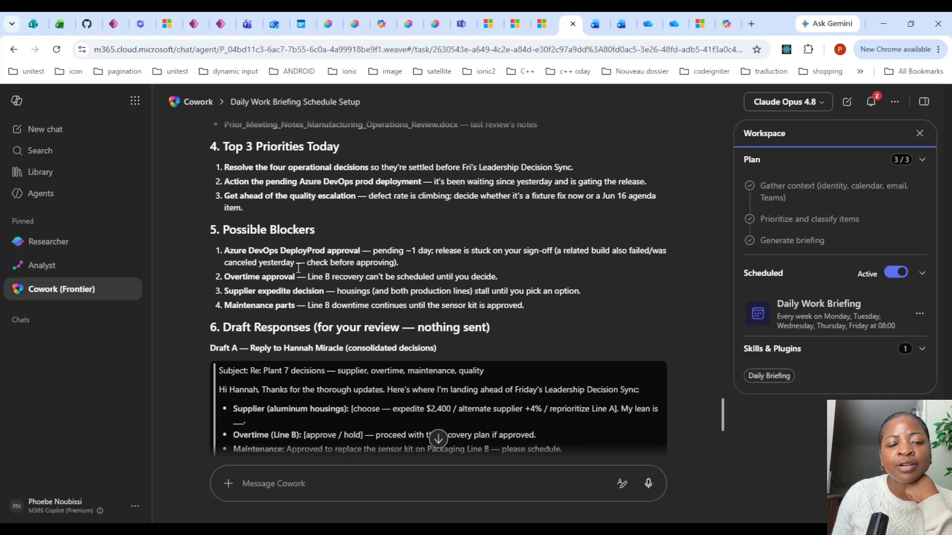
scroll(298, 275, down, 1)
scroll(272, 223, down, 1)
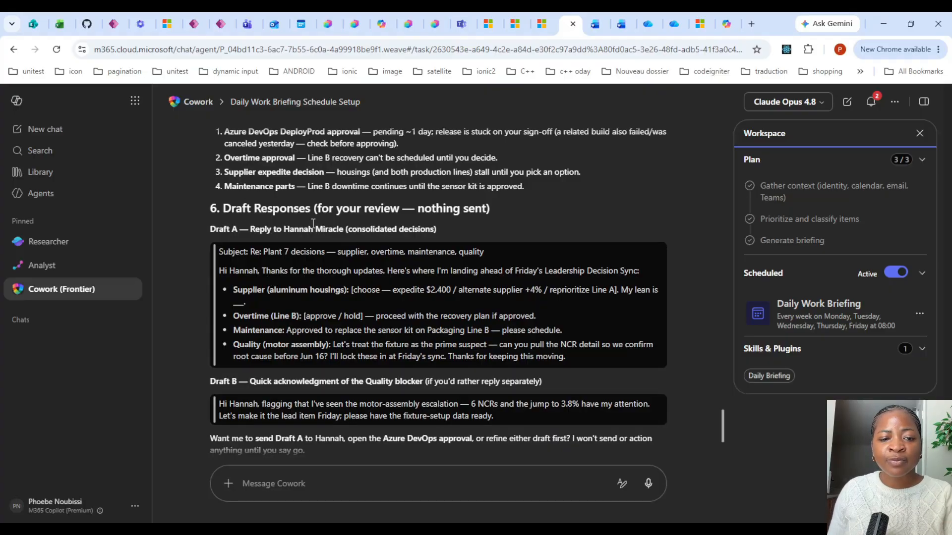
scroll(230, 262, up, 15)
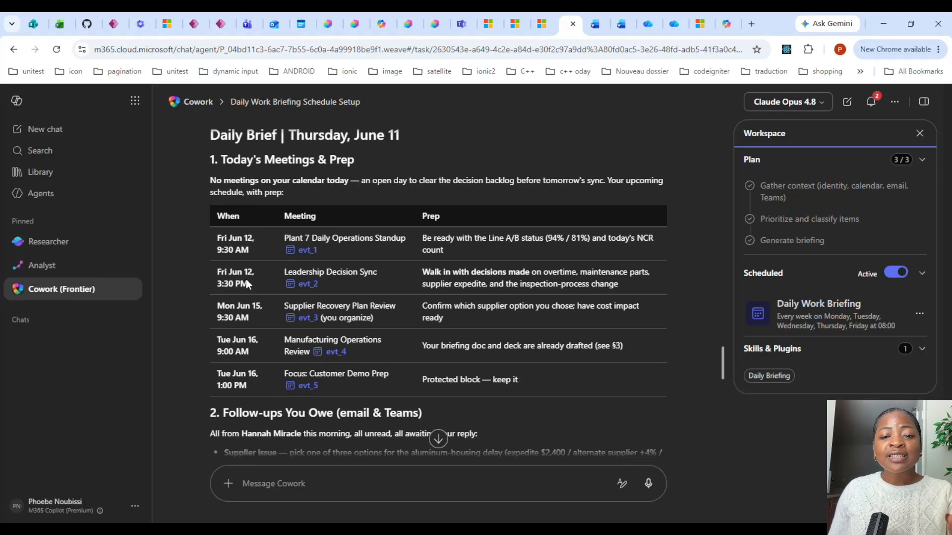
scroll(246, 283, up, 15)
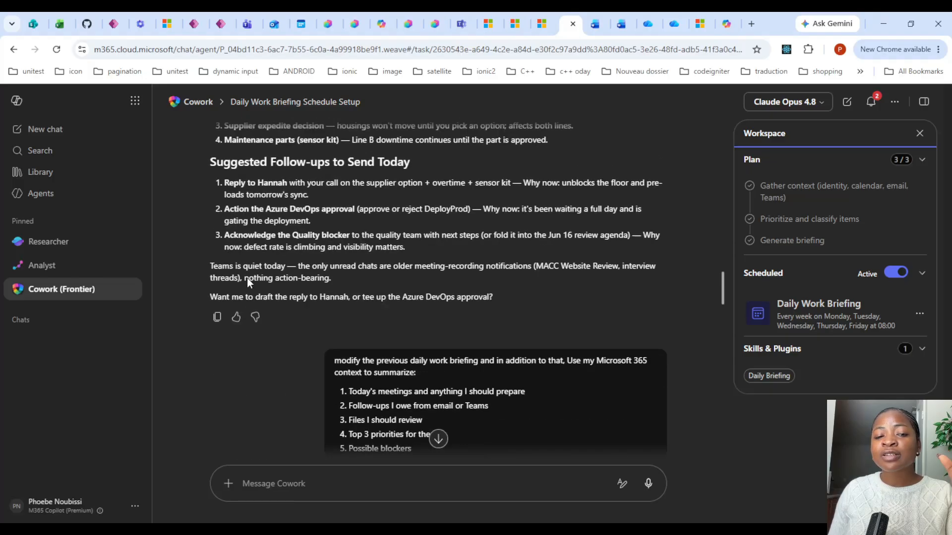
scroll(252, 277, up, 1)
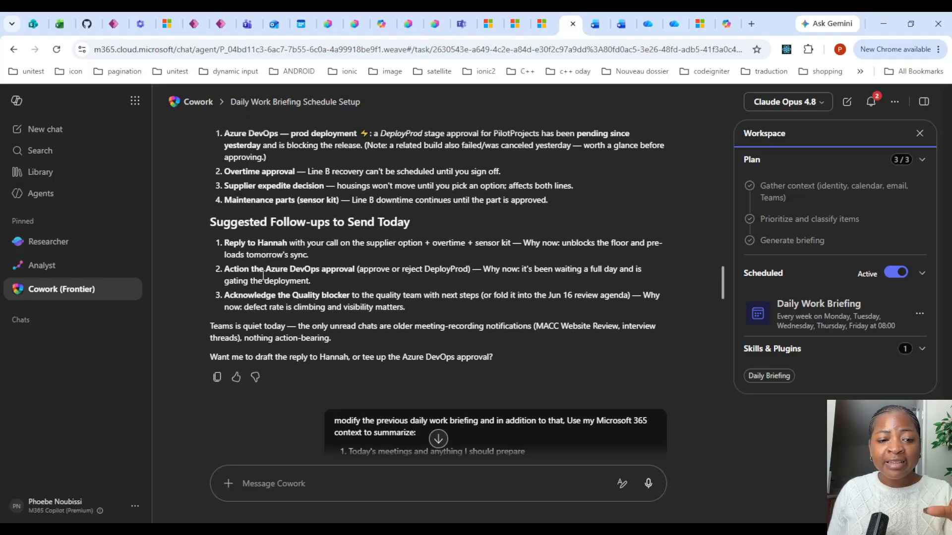
scroll(261, 276, up, 2)
scroll(253, 298, down, 2)
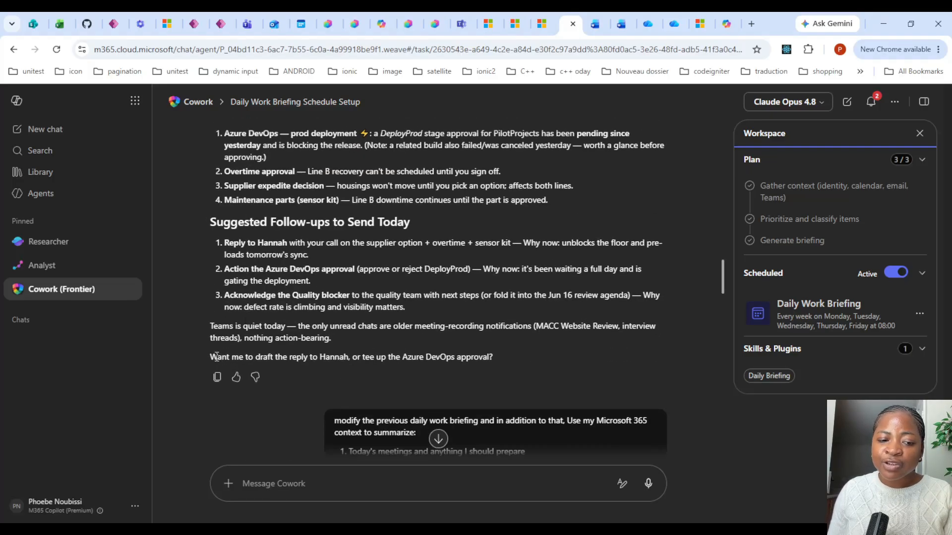
Highlight the earlier briefing's closing question, then return to the new briefing's draft responses section.
drag(217, 357, 488, 358)
scroll(454, 306, down, 1)
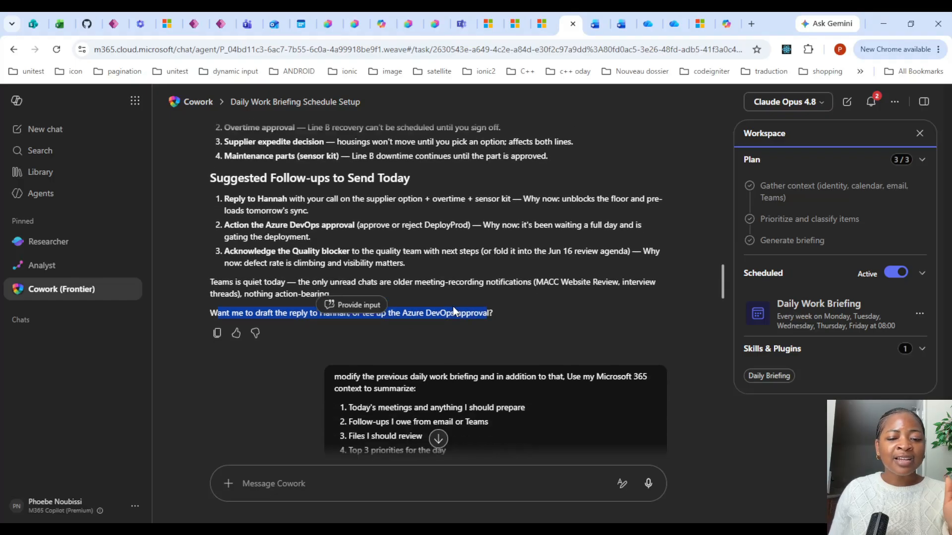
scroll(453, 306, down, 7)
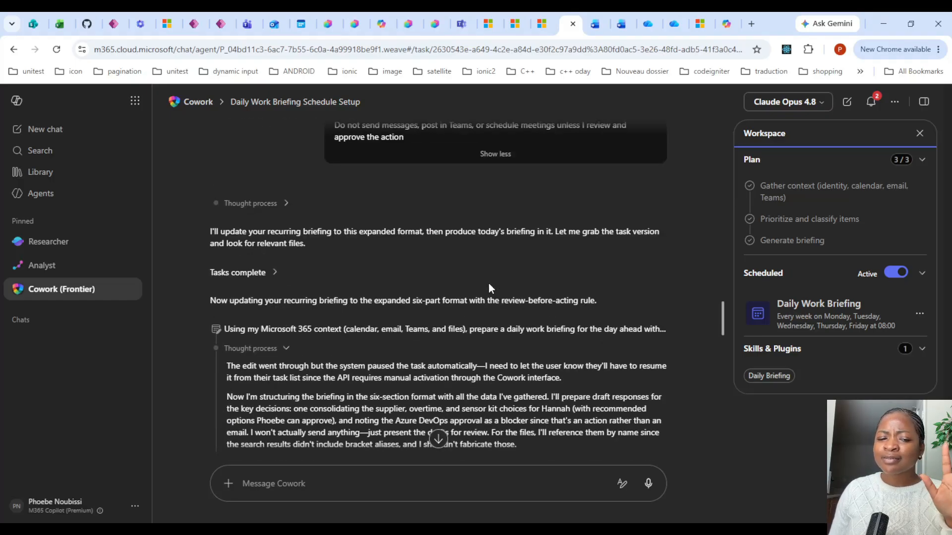
scroll(491, 282, down, 10)
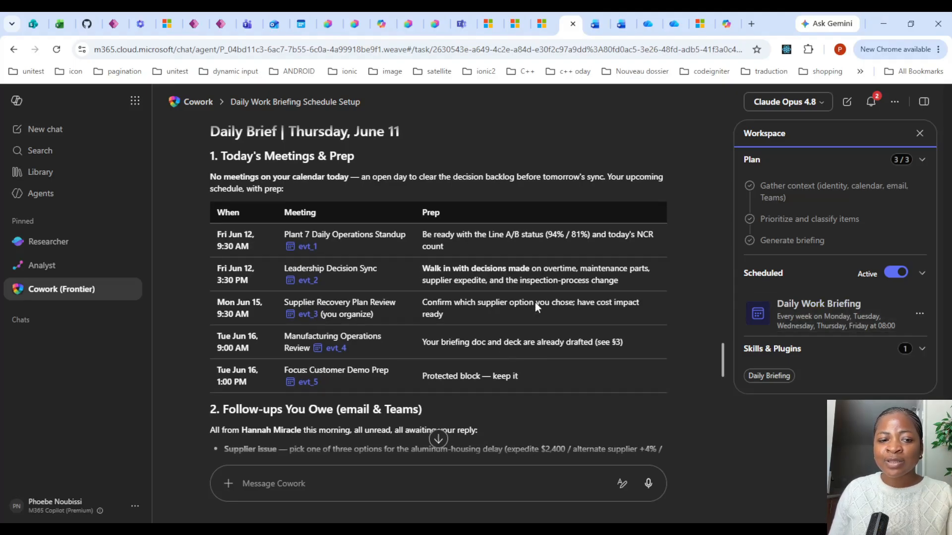
scroll(534, 302, down, 7)
scroll(492, 320, down, 6)
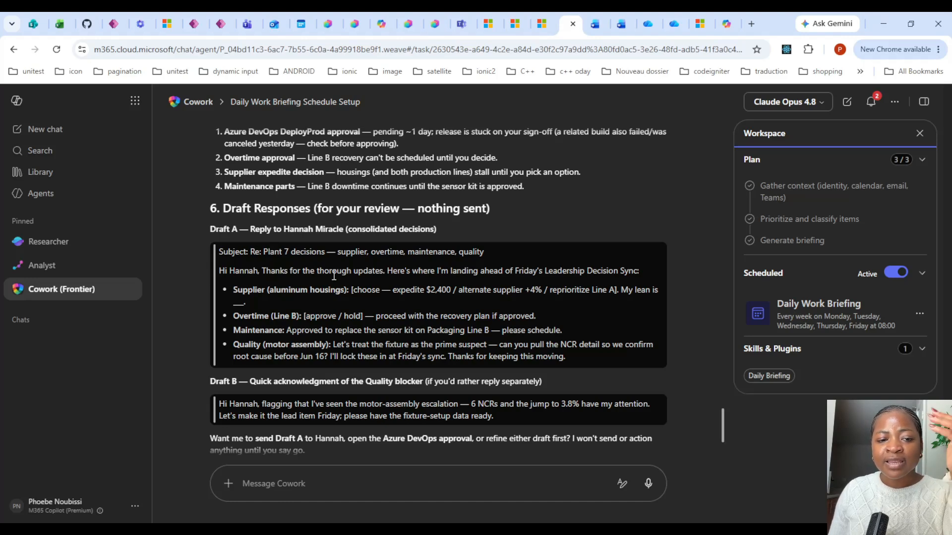
scroll(338, 302, down, 2)
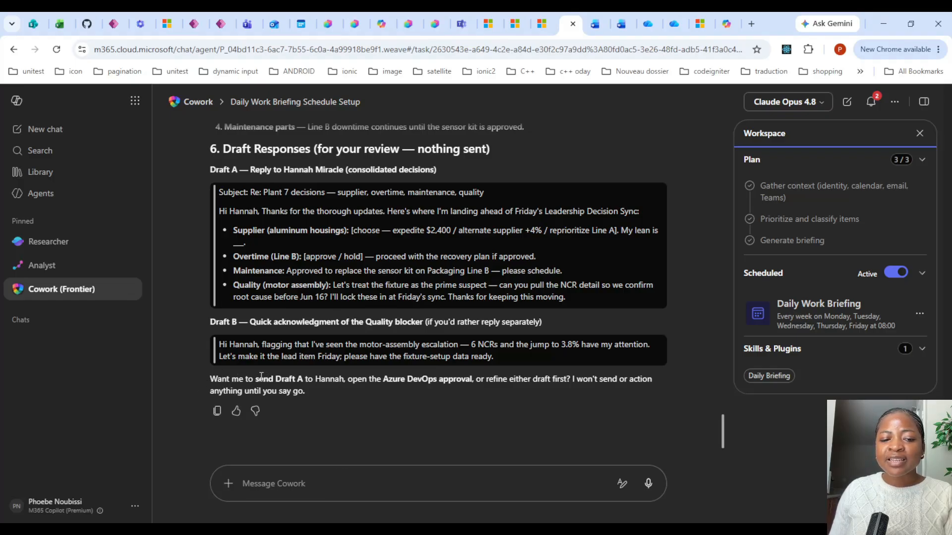
Highlight the closing offer to send Draft A and reply "yes to each of them one by one".
drag(255, 379, 478, 380)
drag(477, 380, 649, 379)
click(424, 398)
click(327, 474)
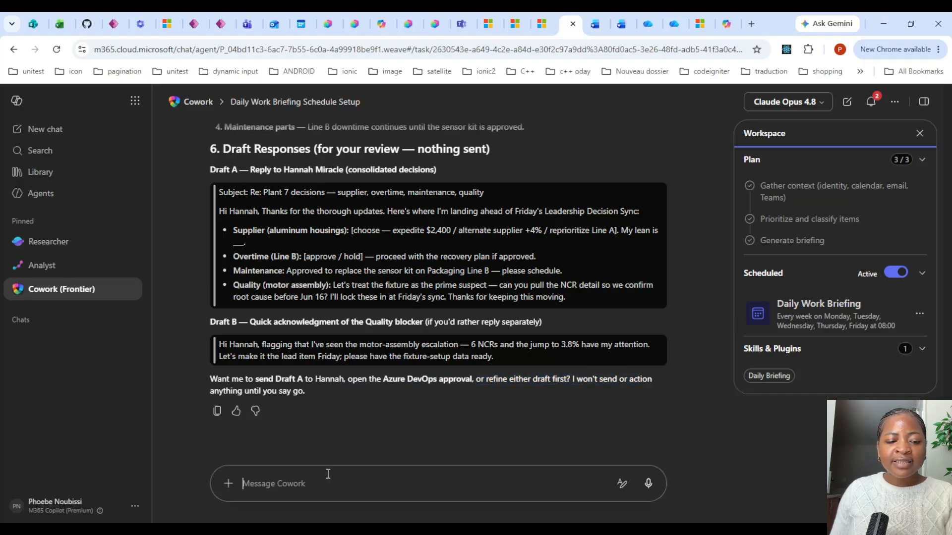
text(yes to )
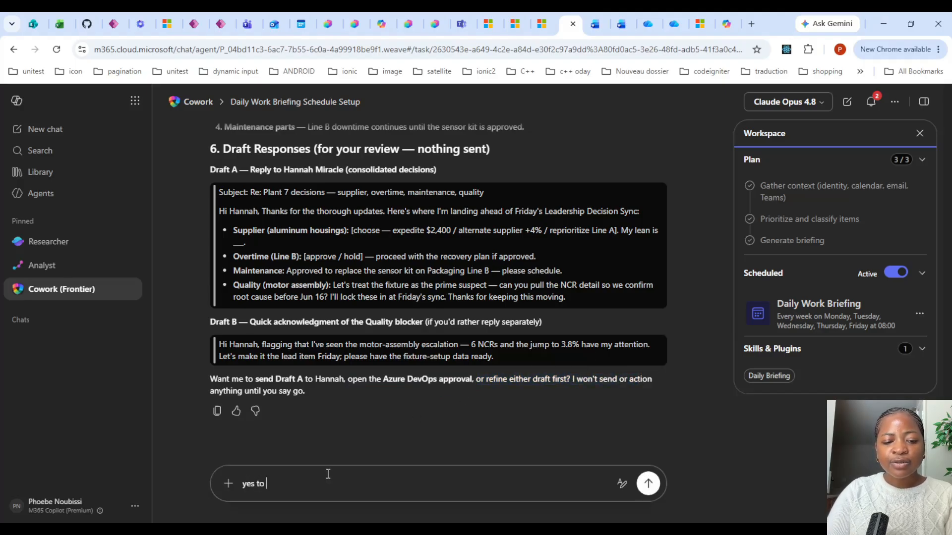
text(each of them )
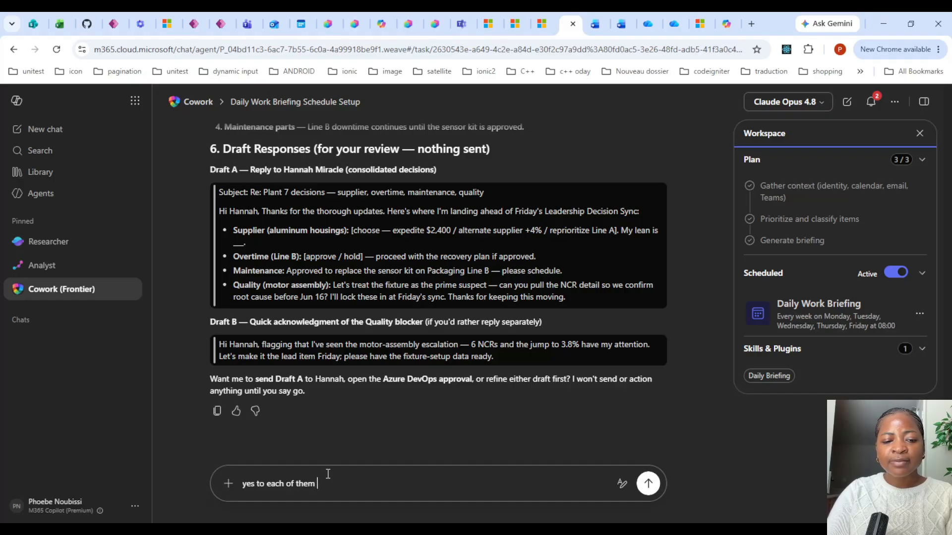
text(one )
text(by one)
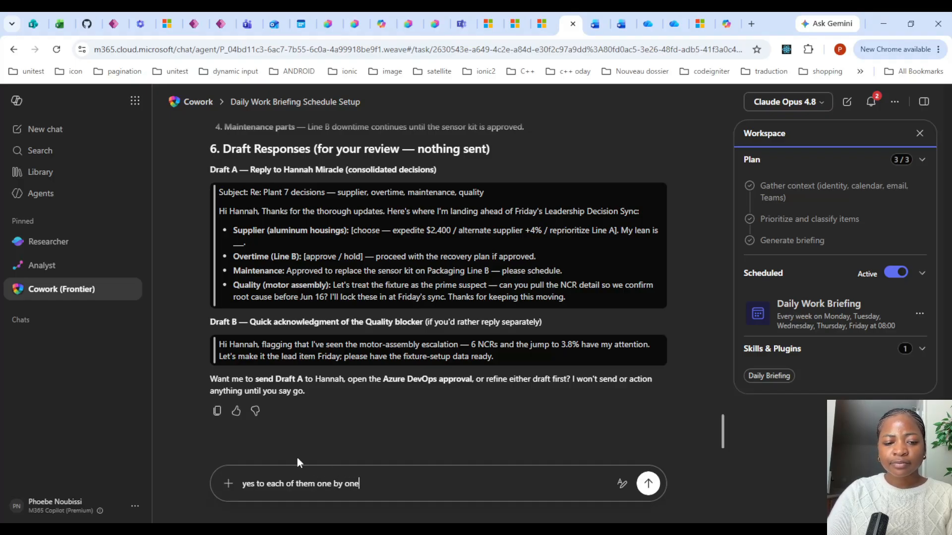
key(Return)
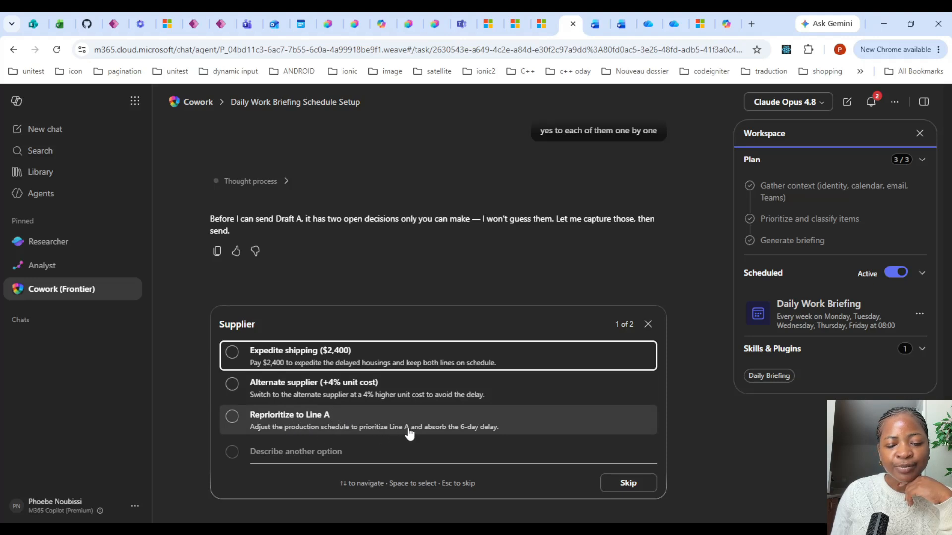
Answer the two open decisions: choose Reprioritize to Line A for the supplier and Approve overtime, then submit.
click(346, 430)
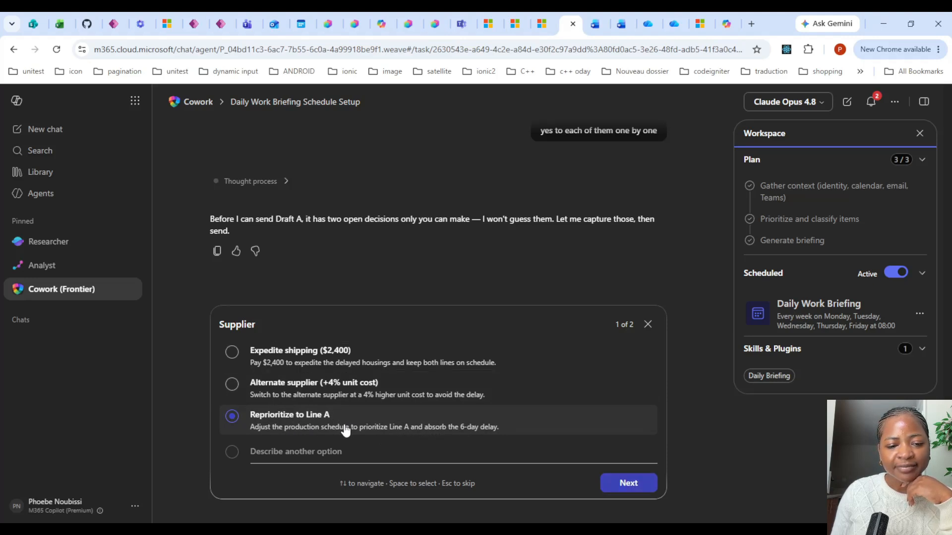
click(629, 484)
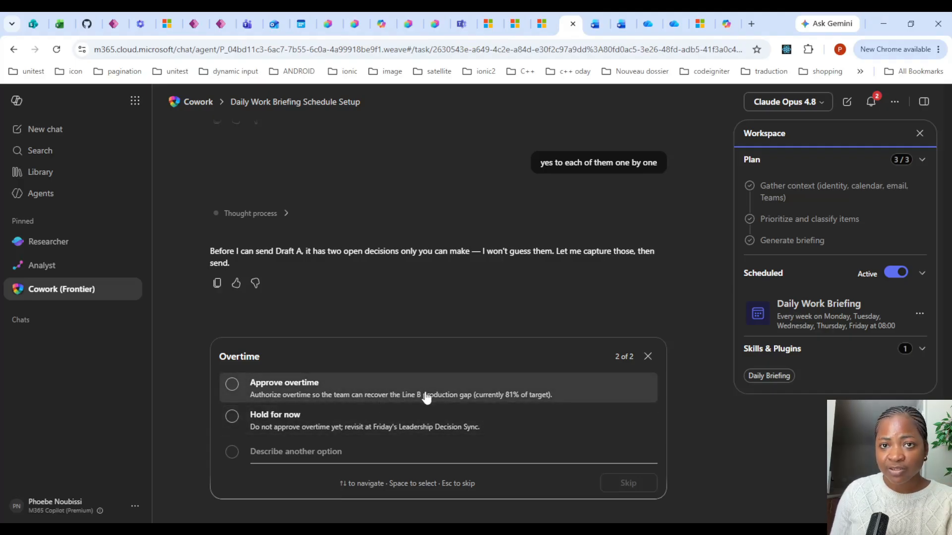
click(323, 386)
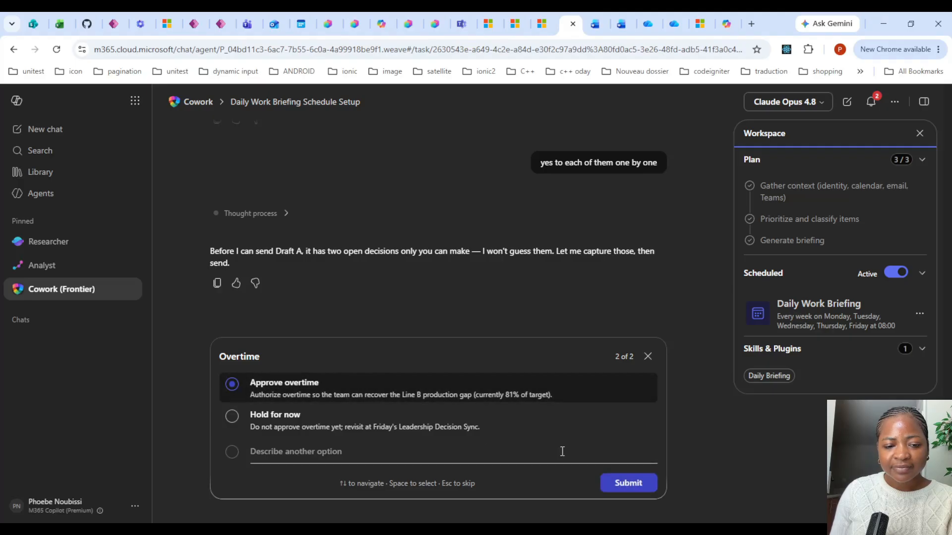
click(632, 482)
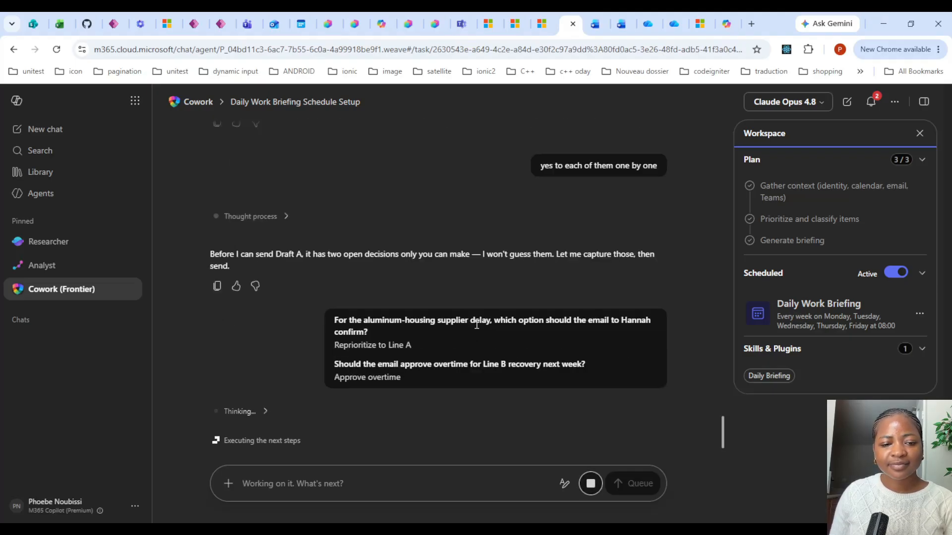
Review the drafted decisions email and approve sending it once.
click(257, 410)
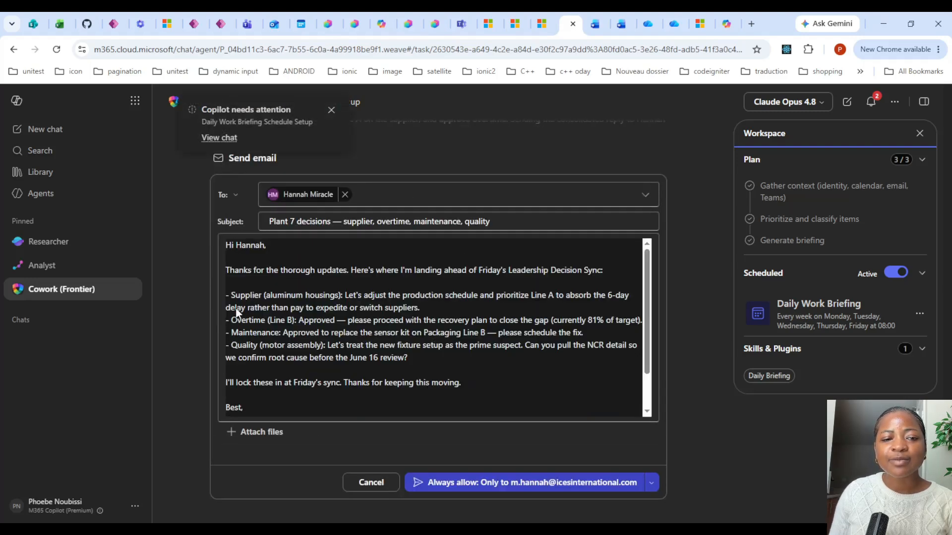
scroll(354, 315, down, 2)
scroll(387, 342, up, 3)
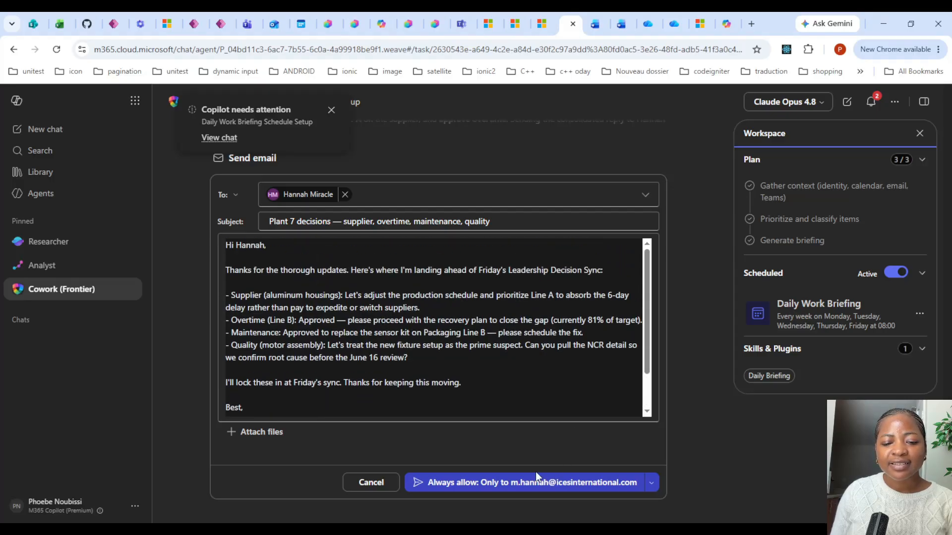
click(651, 488)
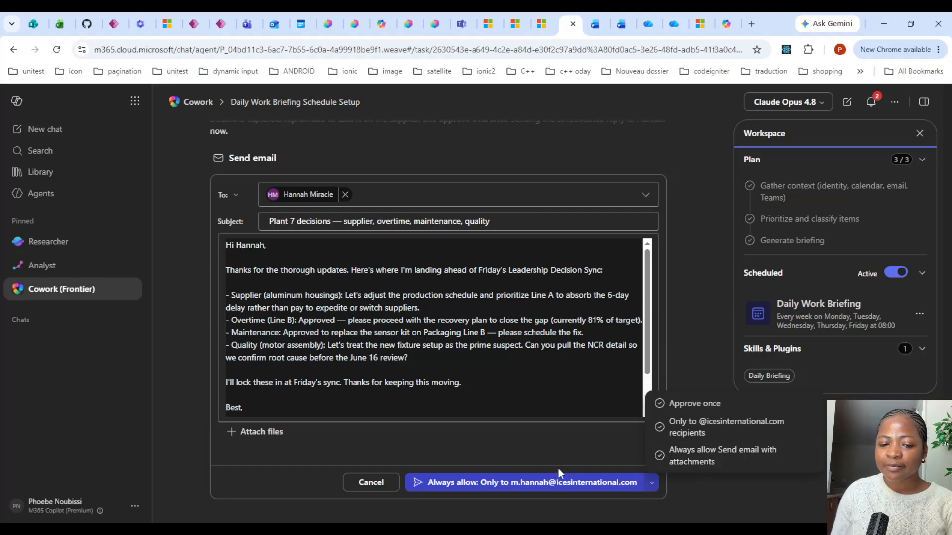
click(706, 404)
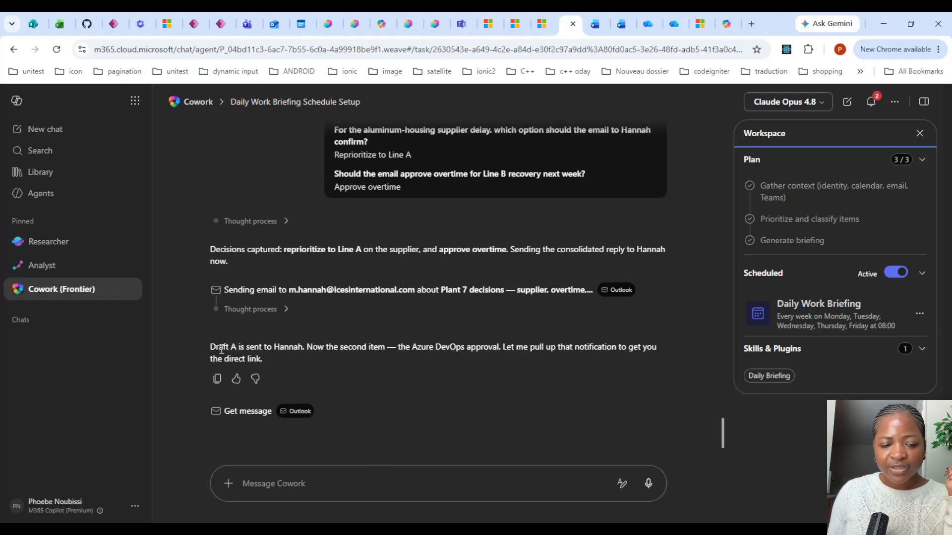
Highlight the sent confirmation and read the follow-up about the Azure DevOps approval and summary.
drag(215, 347, 313, 346)
click(313, 347)
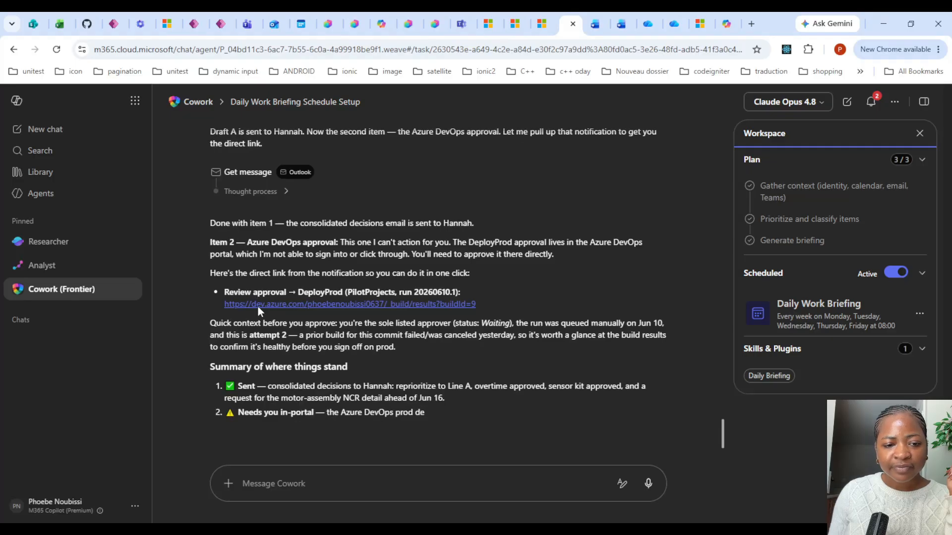
scroll(259, 309, up, 1)
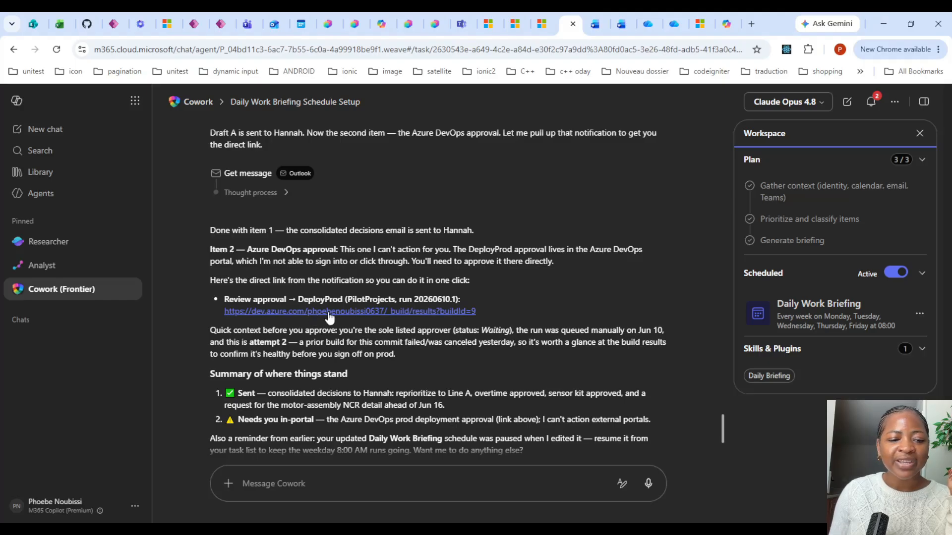
scroll(399, 387, down, 1)
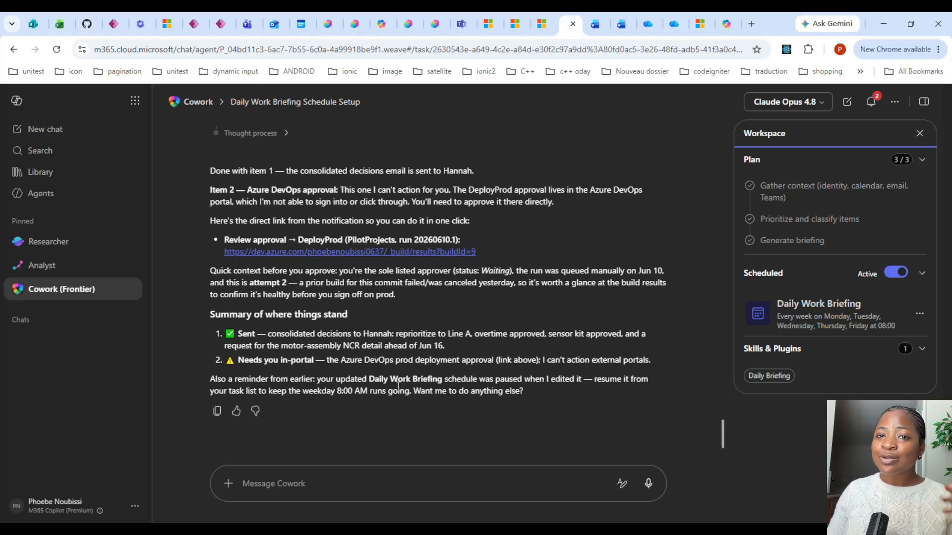